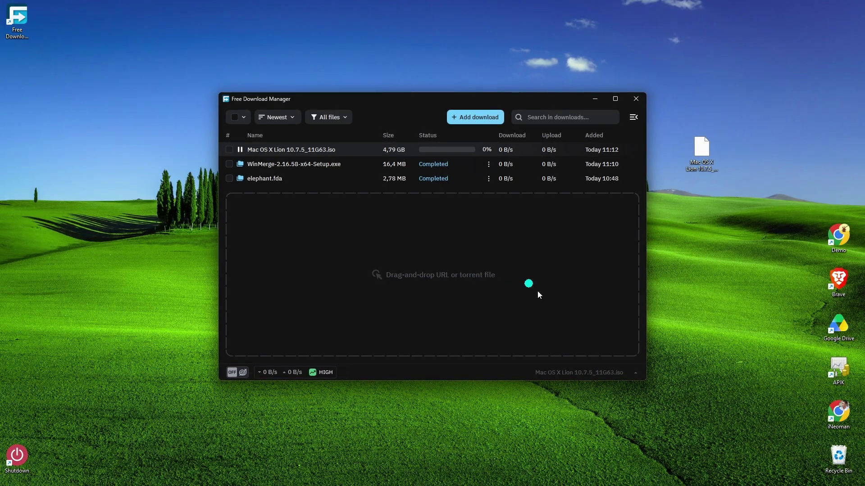
- Switch to Chrome, download fdm_x64_setup.exe from freedownloadmanager.org through the download manager, and minimise the browser
{"action": "left_click", "coordinate": [599, 473]}
{"action": "left_click", "coordinate": [265, 290]}
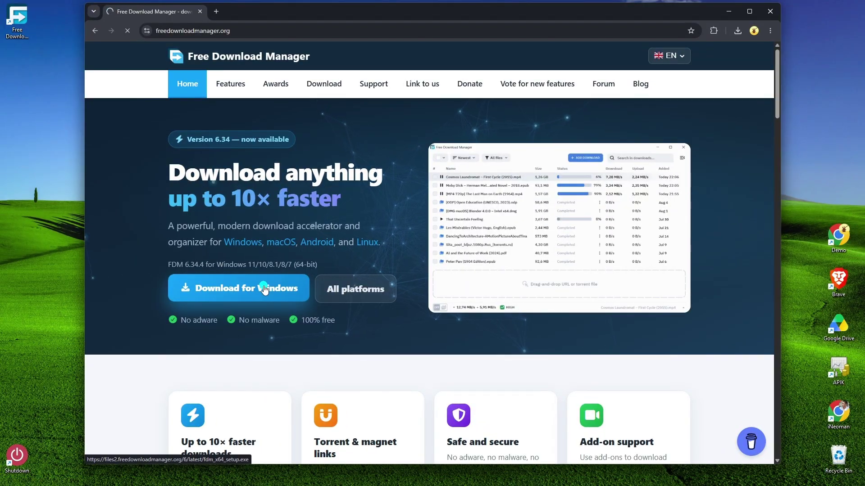
{"action": "left_click", "coordinate": [525, 291]}
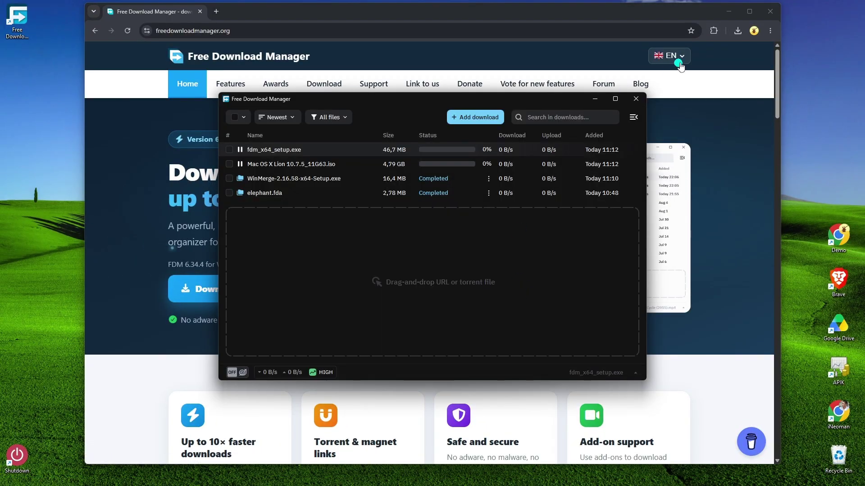
{"action": "left_click", "coordinate": [729, 12]}
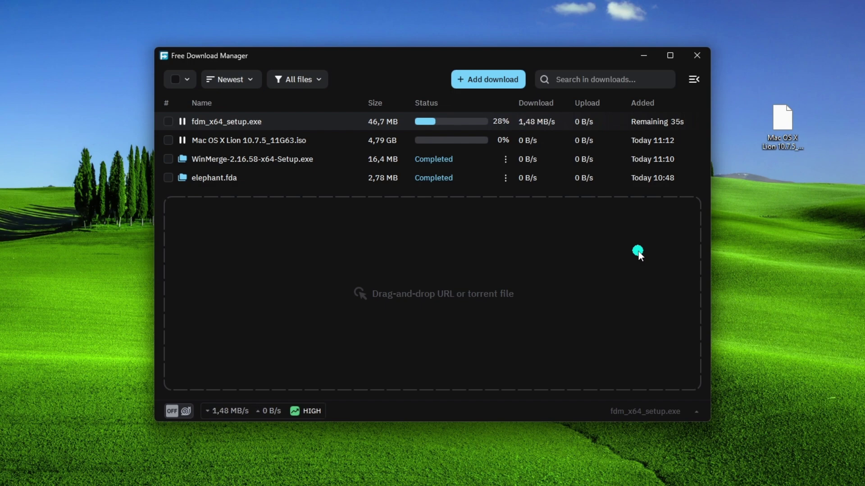
- Switch the download speed mode to Medium, and finally to Low
{"action": "left_click", "coordinate": [317, 413]}
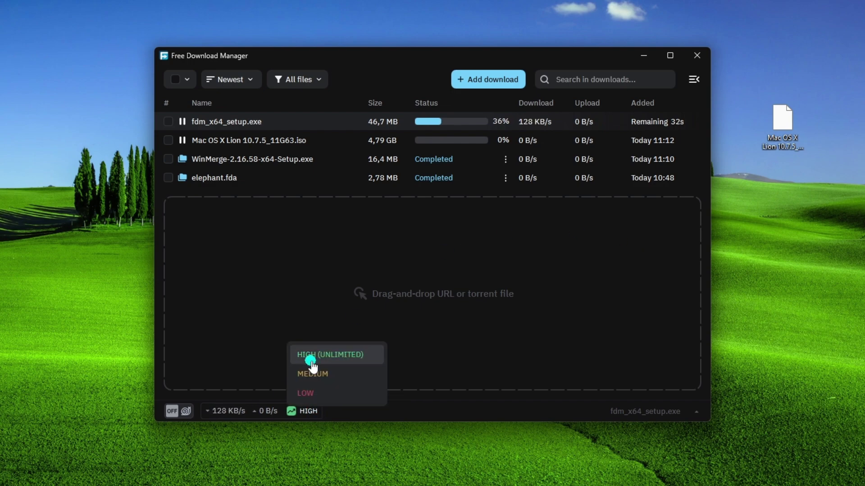
{"action": "left_click", "coordinate": [309, 374]}
{"action": "left_click", "coordinate": [306, 414]}
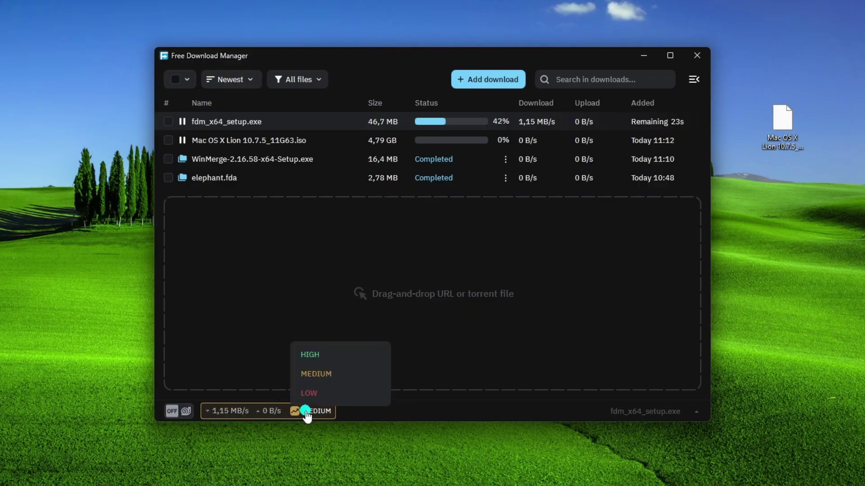
{"action": "left_click", "coordinate": [316, 392]}
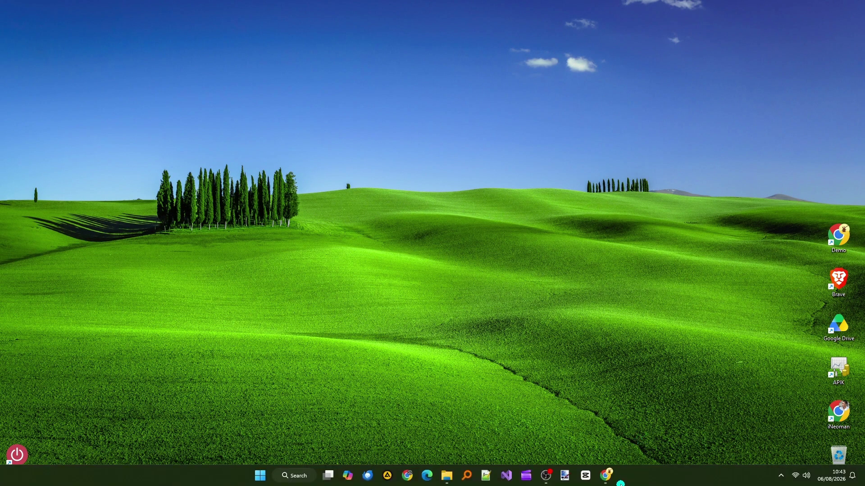
- Switch to Chrome, download the Windows version of Free Download Manager from its website, and launch fdm_x64_setup.exe
{"action": "left_click", "coordinate": [607, 474]}
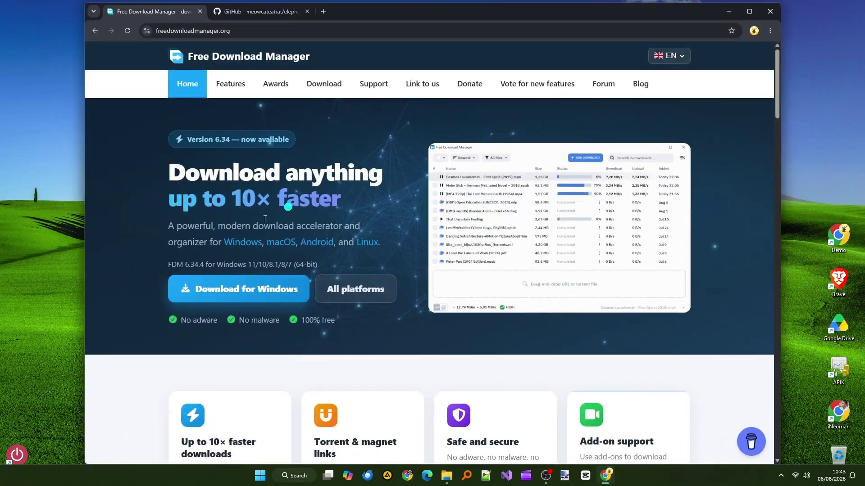
{"action": "left_click", "coordinate": [215, 288]}
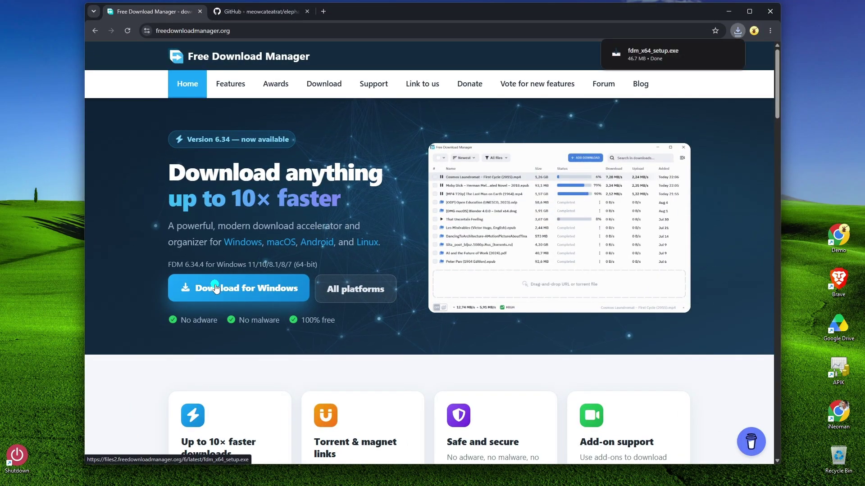
{"action": "left_click", "coordinate": [638, 56]}
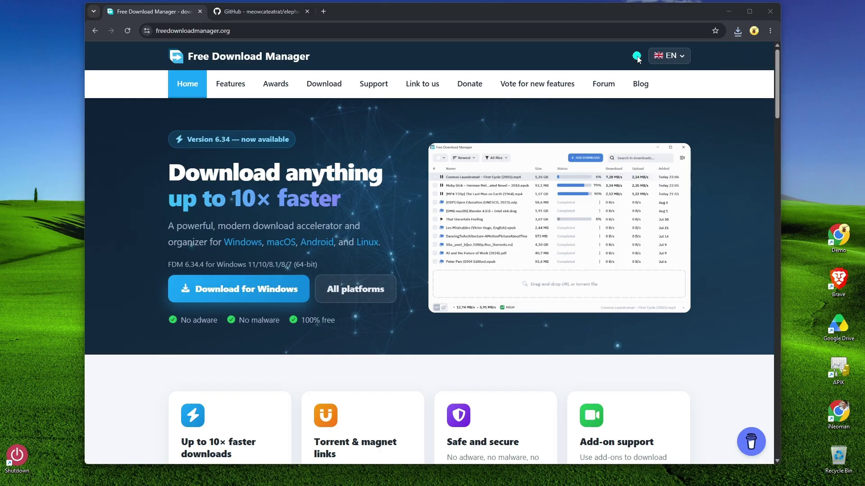
- Authorize the installer, install Free Download Manager in its default folder with a desktop shortcut, and minimise the browser after finishing setup
{"action": "left_click", "coordinate": [412, 235]}
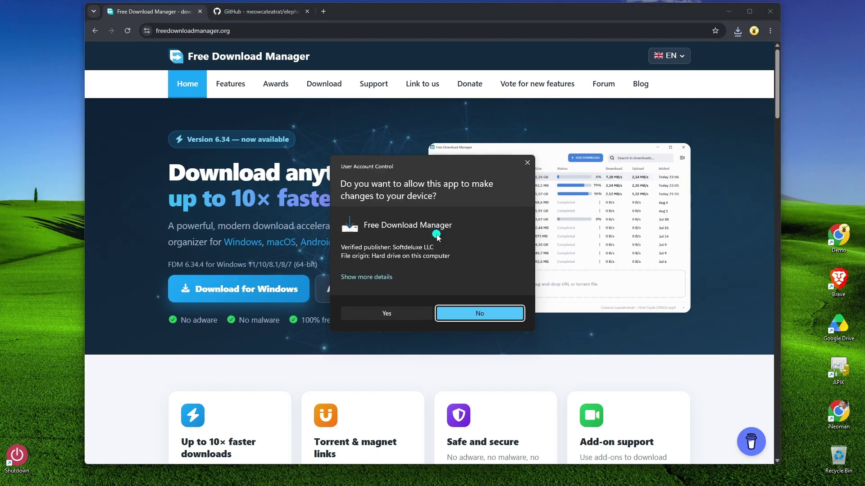
{"action": "left_click", "coordinate": [381, 317]}
{"action": "left_click", "coordinate": [445, 271]}
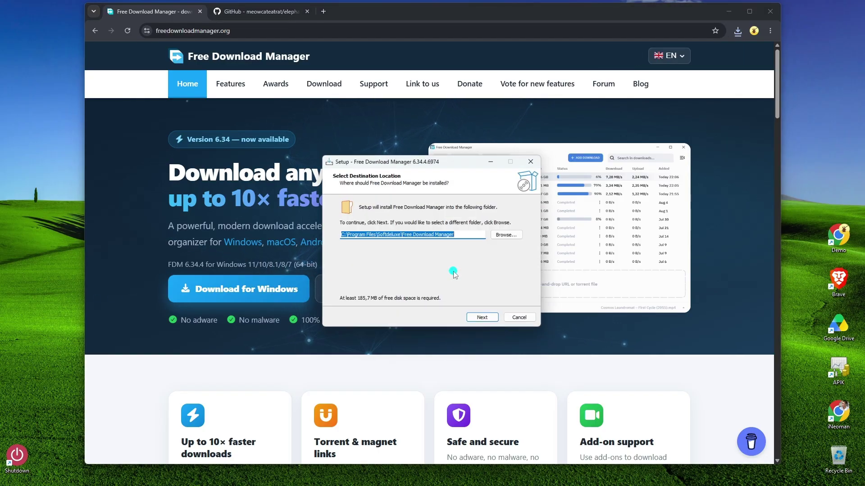
{"action": "left_click", "coordinate": [482, 320]}
{"action": "left_click", "coordinate": [482, 320]}
{"action": "left_click", "coordinate": [482, 320]}
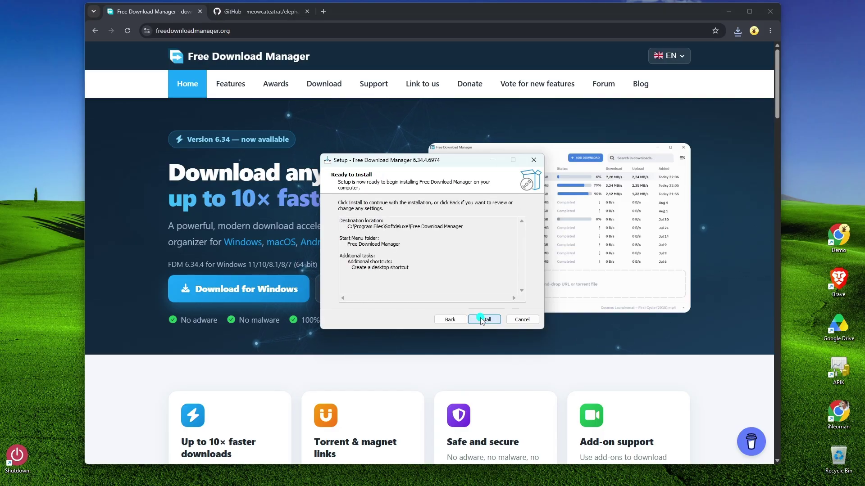
{"action": "left_click", "coordinate": [483, 320]}
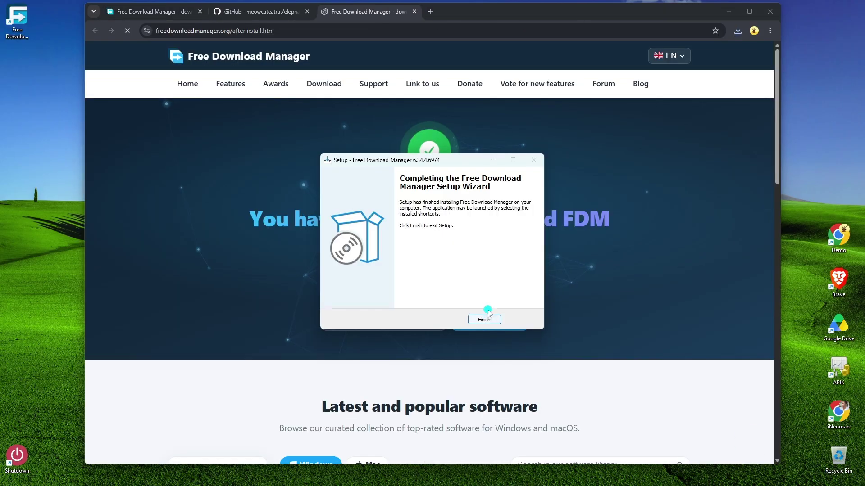
{"action": "left_click", "coordinate": [489, 316]}
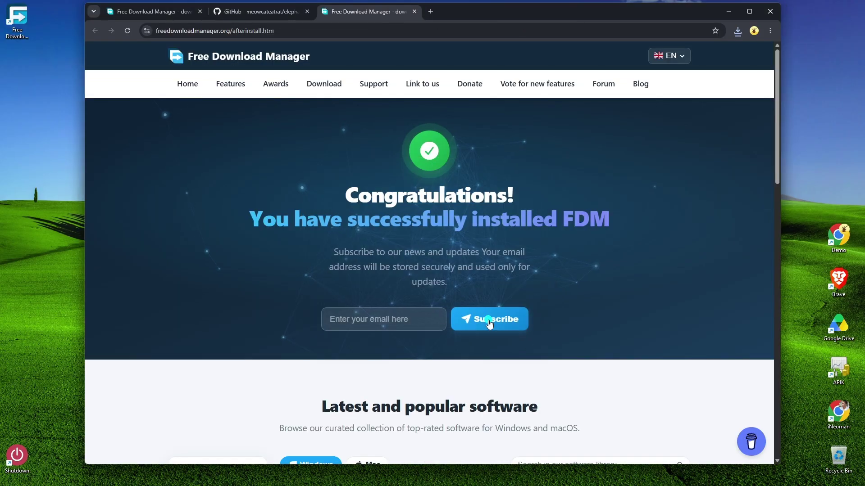
{"action": "left_click", "coordinate": [728, 12]}
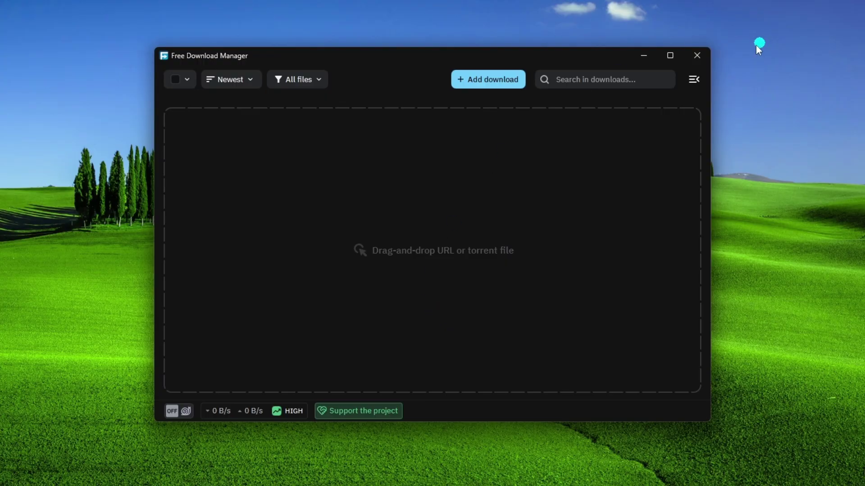
- Open the download manager's preferences and turn off launching minimized at startup
{"action": "left_click", "coordinate": [696, 80]}
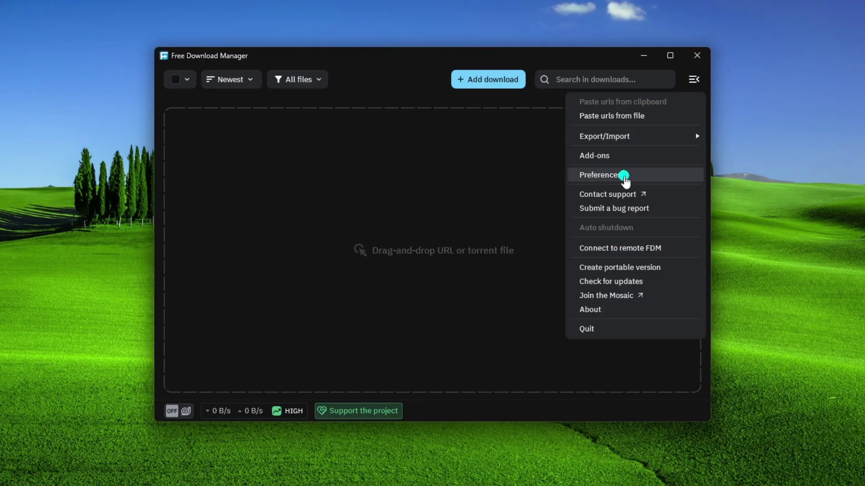
{"action": "left_click", "coordinate": [624, 180]}
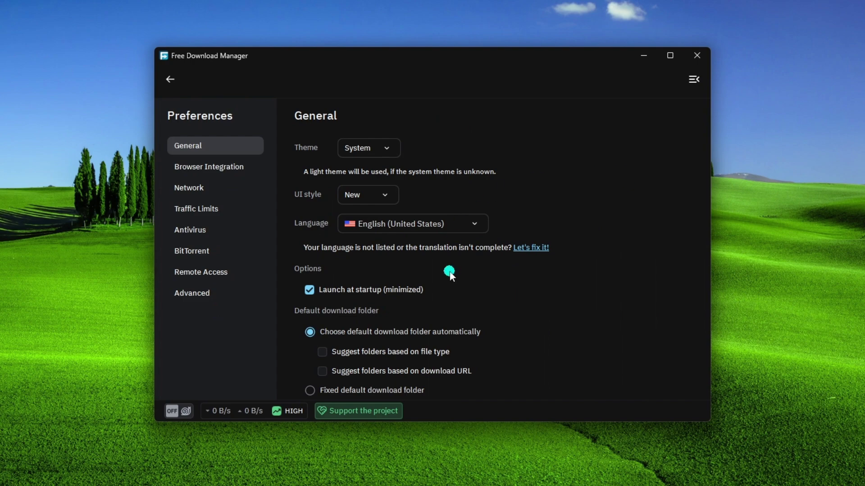
{"action": "left_click", "coordinate": [323, 292]}
- Use a fixed default download folder and set it to E:\Downloads
{"action": "scroll", "coordinate": [398, 293], "scroll_direction": "down", "scroll_amount": 3}
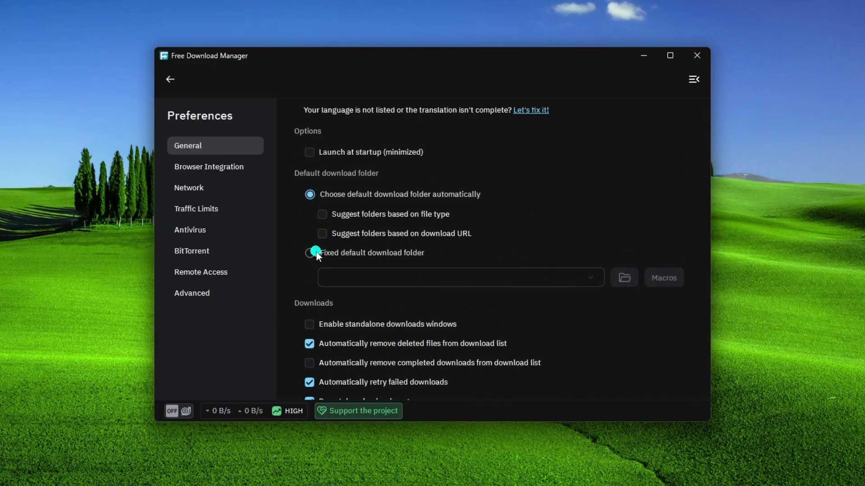
{"action": "left_click", "coordinate": [315, 253]}
{"action": "left_click", "coordinate": [625, 277]}
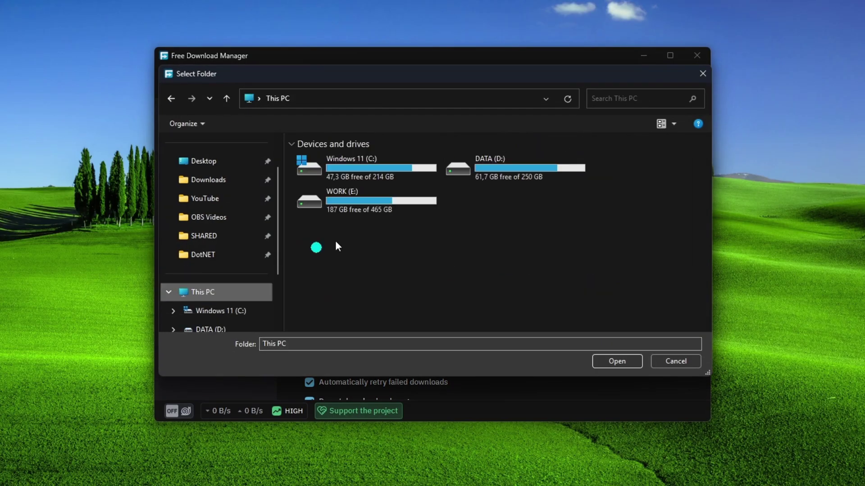
{"action": "double_click", "coordinate": [411, 212]}
{"action": "double_click", "coordinate": [315, 172]}
{"action": "left_click", "coordinate": [616, 361]}
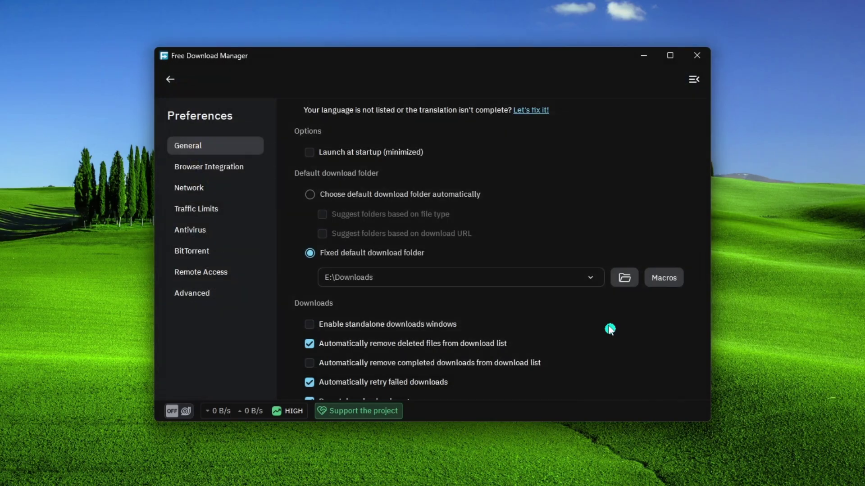
- Add the Google Chrome extension offered in the Browser Integration preferences, check it in Chrome's extensions list, and minimise the browser
{"action": "scroll", "coordinate": [593, 313], "scroll_direction": "down", "scroll_amount": 9}
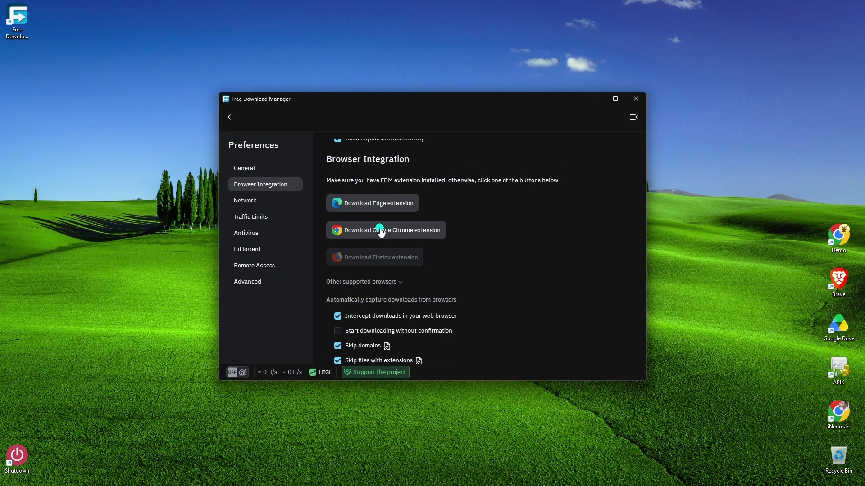
{"action": "left_click", "coordinate": [381, 232]}
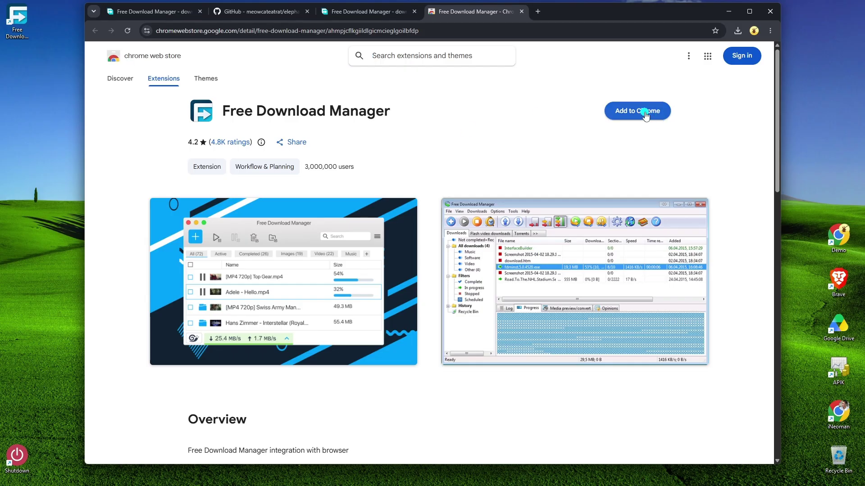
{"action": "left_click", "coordinate": [645, 115]}
{"action": "left_click", "coordinate": [480, 161]}
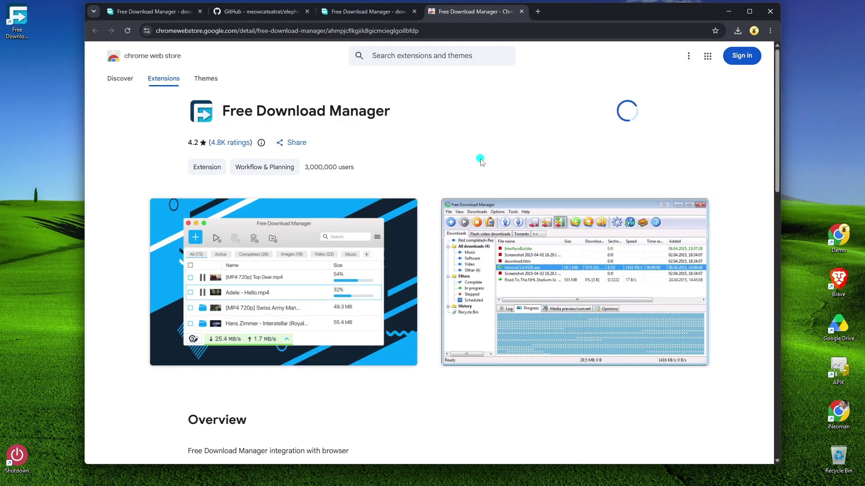
{"action": "left_click", "coordinate": [692, 51]}
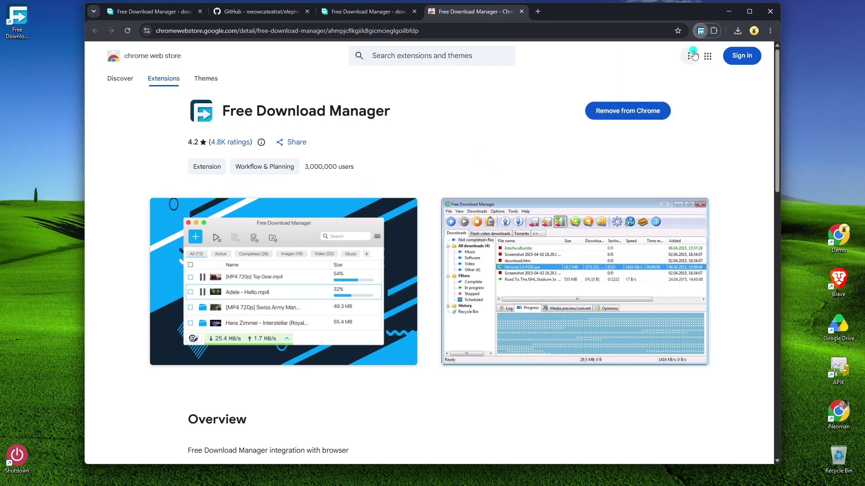
{"action": "left_click", "coordinate": [714, 30]}
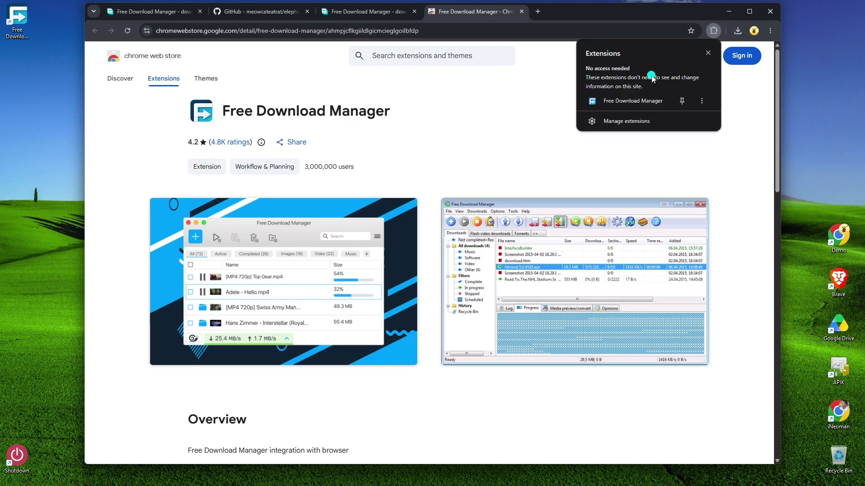
{"action": "left_click", "coordinate": [708, 52]}
{"action": "left_click", "coordinate": [728, 11]}
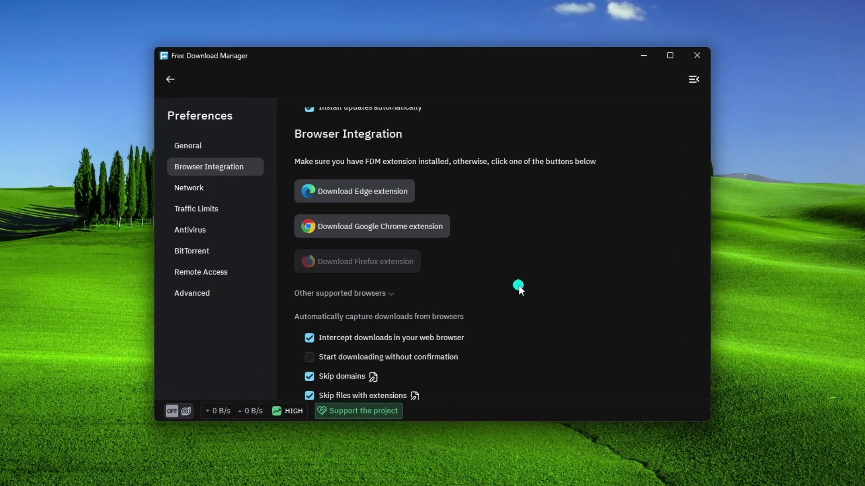
- Add abc.com to the skipped domains for automatic download capture and collapse the list
{"action": "scroll", "coordinate": [518, 286], "scroll_direction": "down", "scroll_amount": 3}
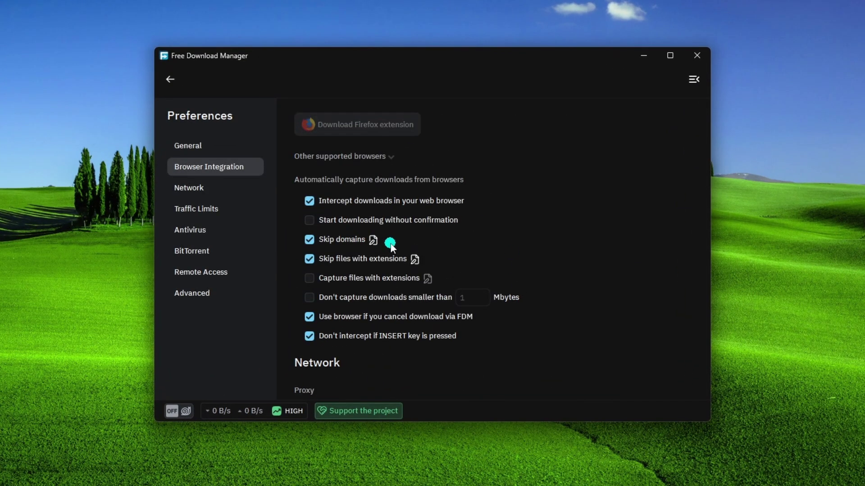
{"action": "left_click", "coordinate": [375, 241]}
{"action": "left_click", "coordinate": [326, 331]}
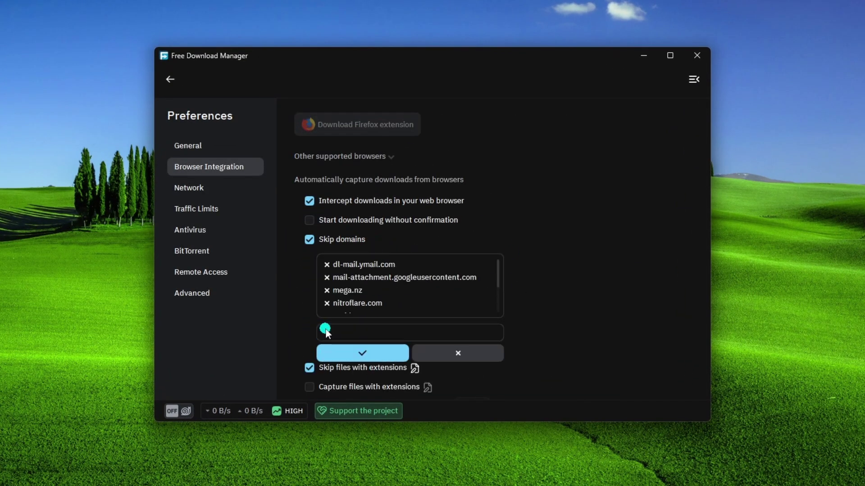
{"action": "left_click", "coordinate": [325, 332]}
{"action": "type", "text": "abc.c"}
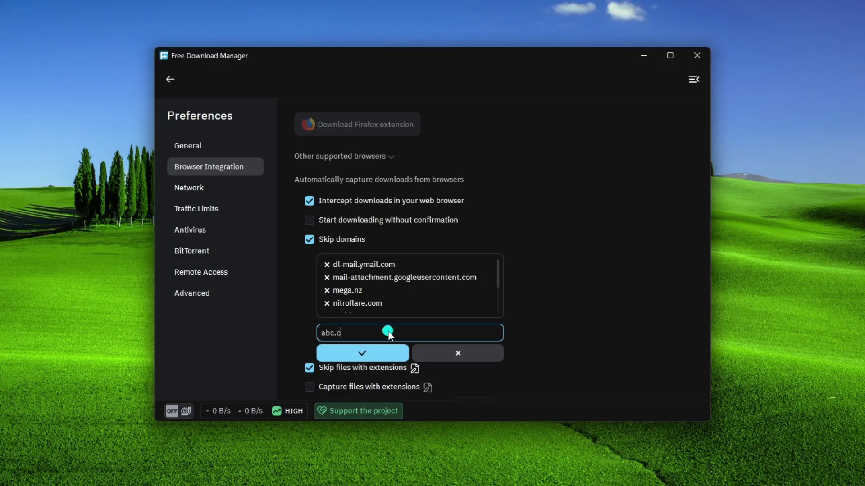
{"action": "type", "text": "om"}
{"action": "left_click", "coordinate": [391, 356]}
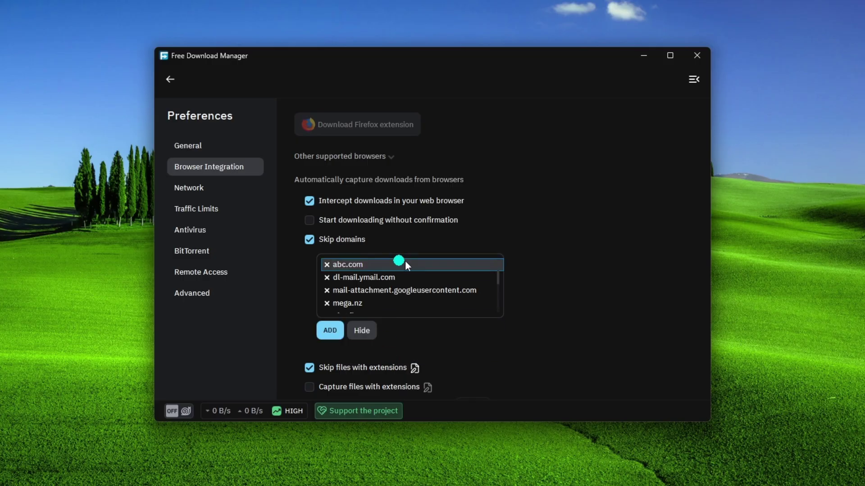
{"action": "left_click", "coordinate": [366, 331]}
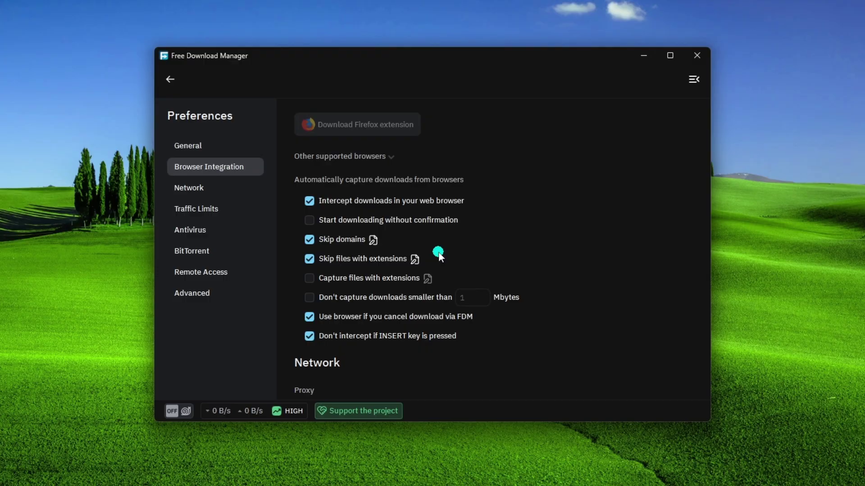
- Add exe to the list of file extensions skipped by automatic download capture
{"action": "left_click", "coordinate": [415, 259]}
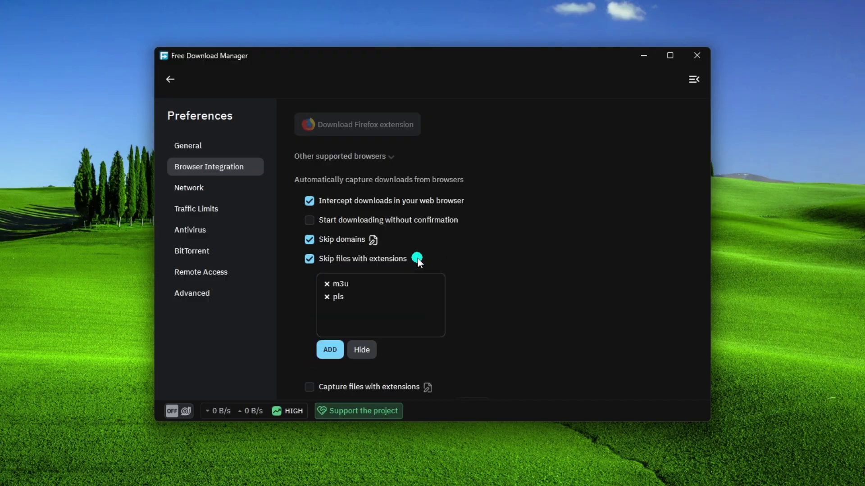
{"action": "left_click", "coordinate": [333, 354]}
{"action": "left_click", "coordinate": [354, 346]}
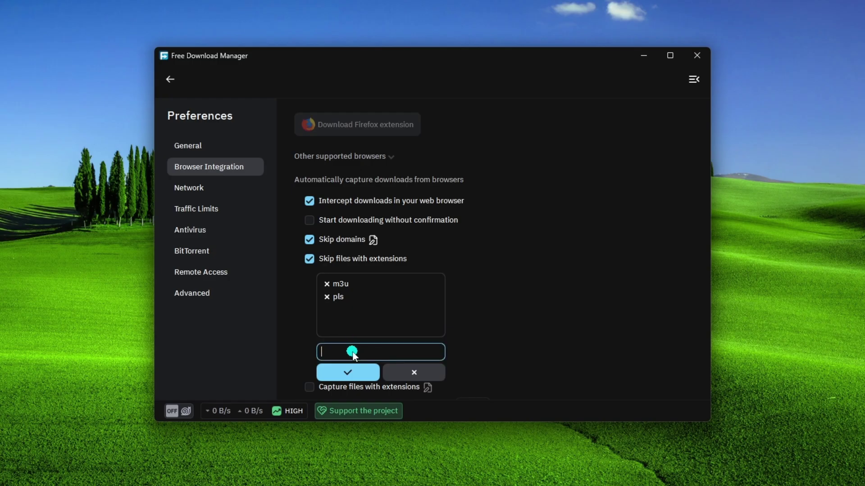
{"action": "type", "text": "exe"}
{"action": "left_click", "coordinate": [359, 371]}
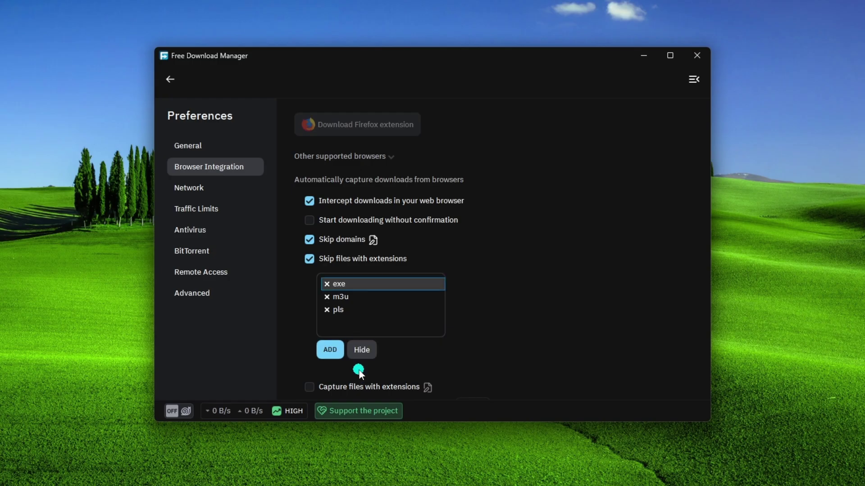
- Try the Medium traffic limit mode and switch back to High, then turn Snail mode on and off again
{"action": "scroll", "coordinate": [479, 307], "scroll_direction": "down", "scroll_amount": 10}
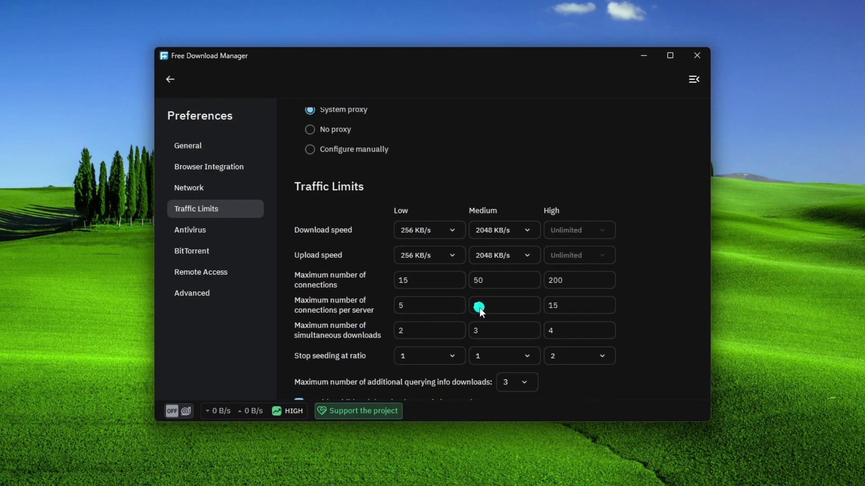
{"action": "left_click", "coordinate": [281, 411]}
{"action": "left_click", "coordinate": [301, 373]}
{"action": "left_click", "coordinate": [293, 410]}
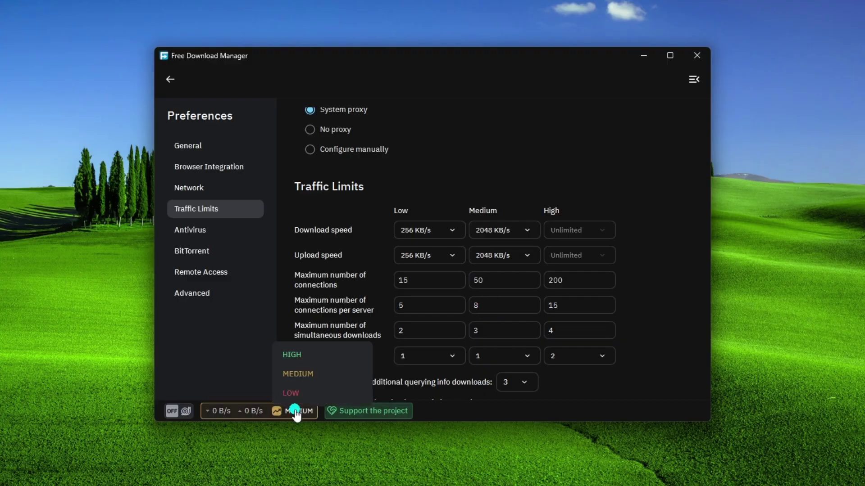
{"action": "left_click", "coordinate": [296, 360]}
{"action": "left_click", "coordinate": [171, 411]}
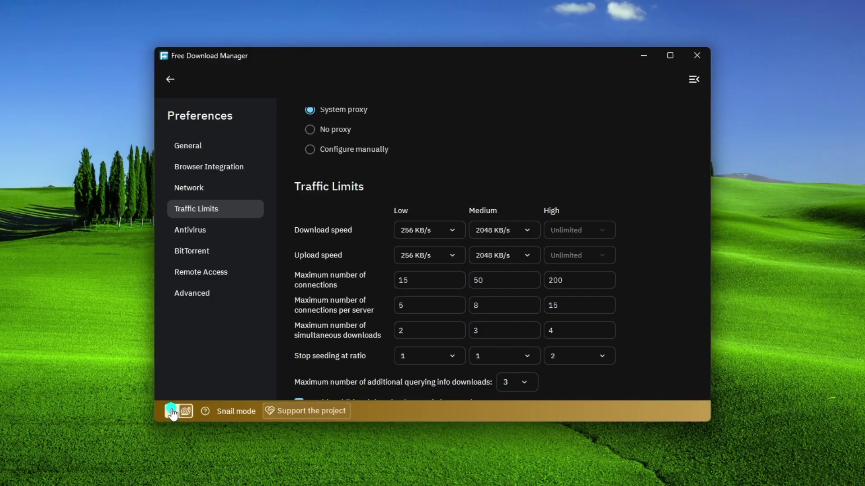
{"action": "left_click", "coordinate": [172, 411]}
- Select Windows Defender Antivirus as the antivirus and enable the automatic virus check when a download is finished
{"action": "scroll", "coordinate": [453, 285], "scroll_direction": "down", "scroll_amount": 3}
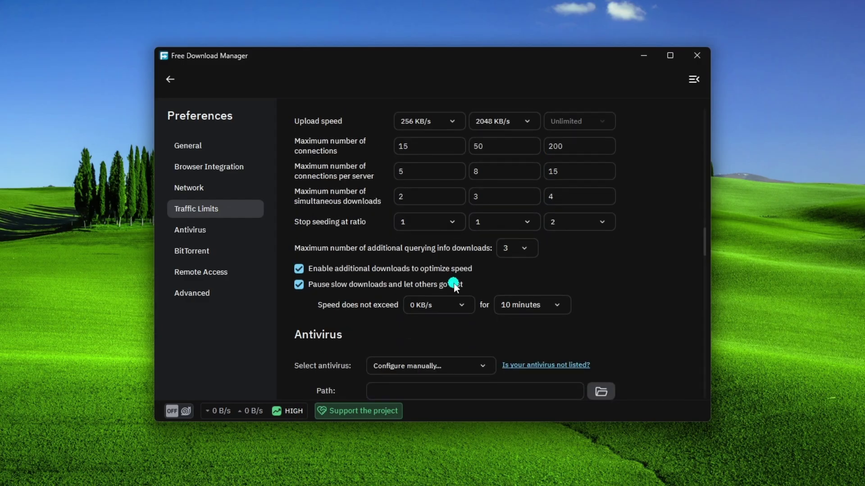
{"action": "scroll", "coordinate": [453, 282], "scroll_direction": "down", "scroll_amount": 8}
{"action": "scroll", "coordinate": [453, 283], "scroll_direction": "up", "scroll_amount": 6}
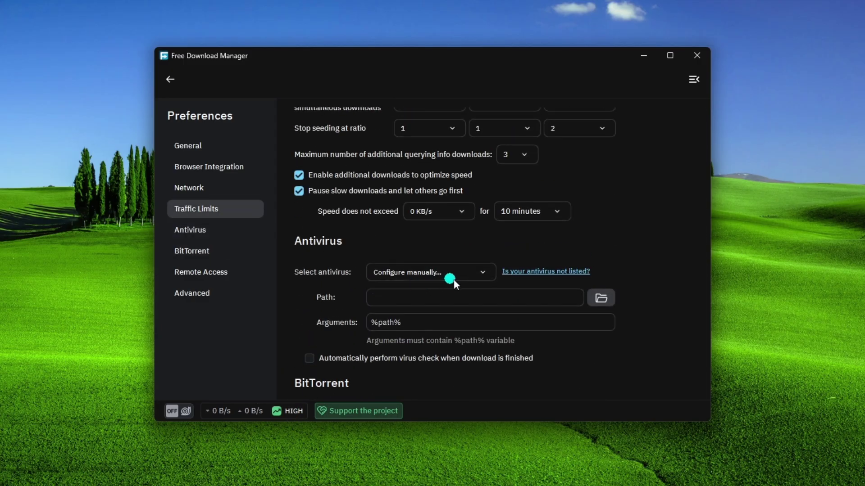
{"action": "left_click", "coordinate": [458, 280]}
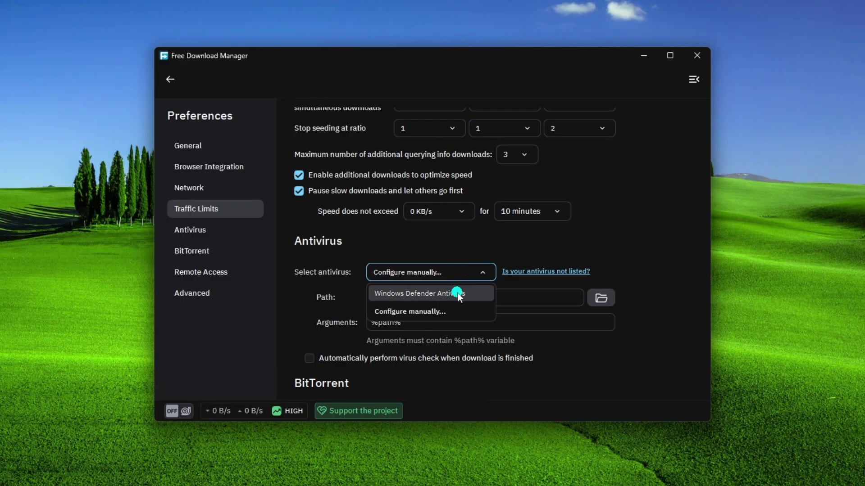
{"action": "left_click", "coordinate": [458, 292]}
{"action": "left_click", "coordinate": [330, 359]}
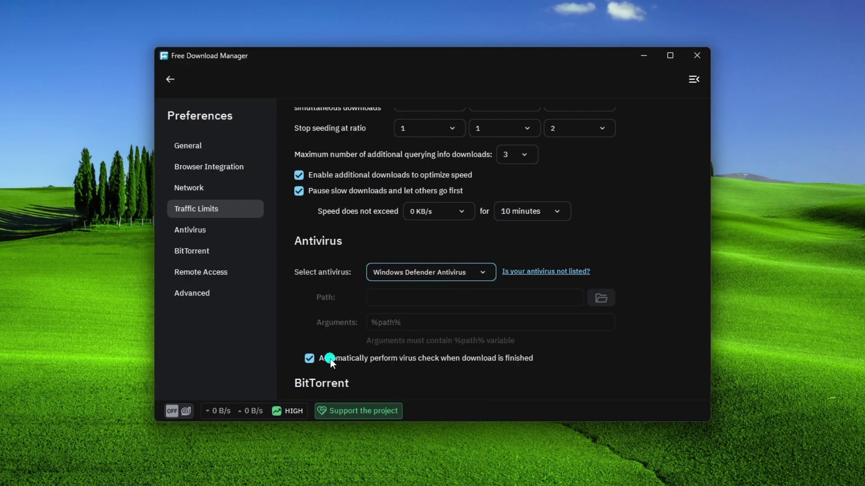
{"action": "scroll", "coordinate": [452, 363], "scroll_direction": "down", "scroll_amount": 3}
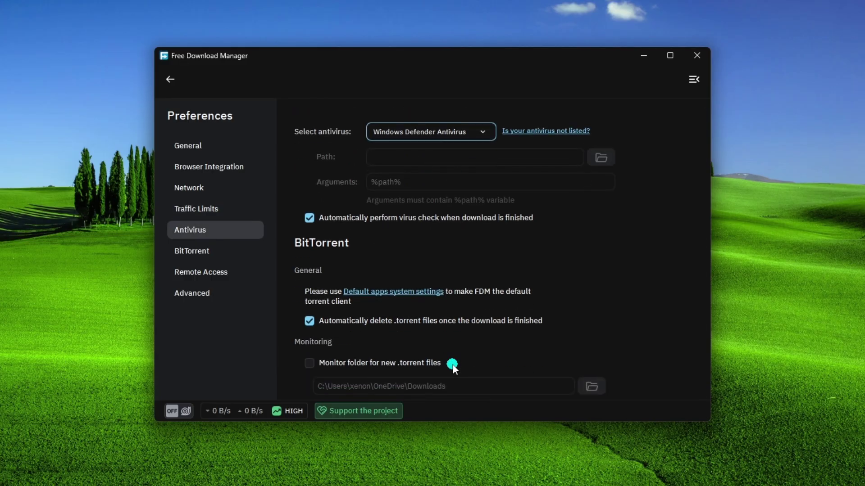
- Open the Add-ons page and switch to the elephant GitHub repository already open in Chrome
{"action": "left_click", "coordinate": [694, 80]}
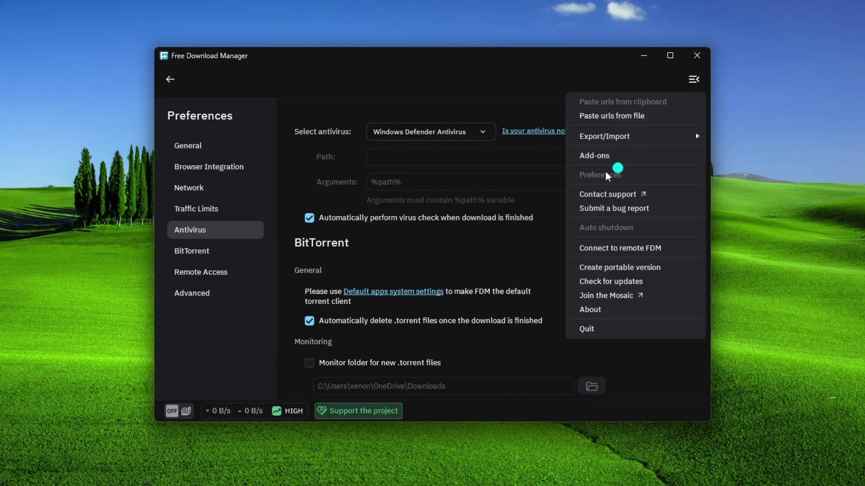
{"action": "left_click", "coordinate": [583, 158]}
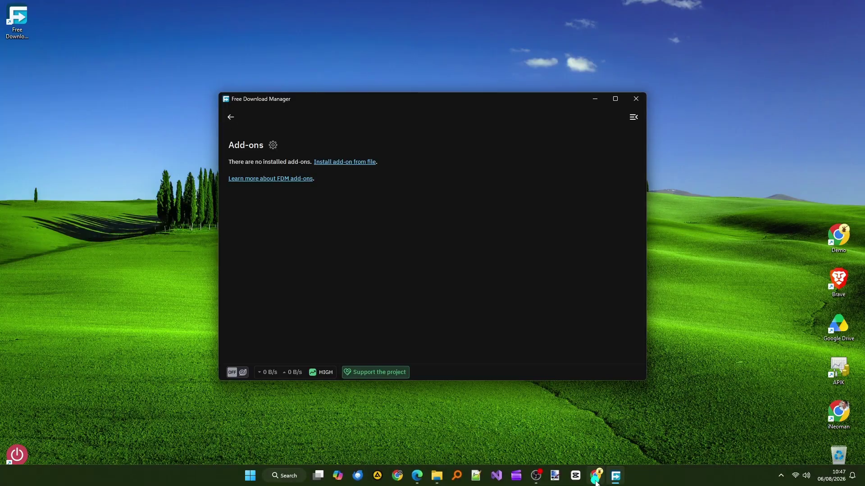
{"action": "left_click", "coordinate": [597, 477]}
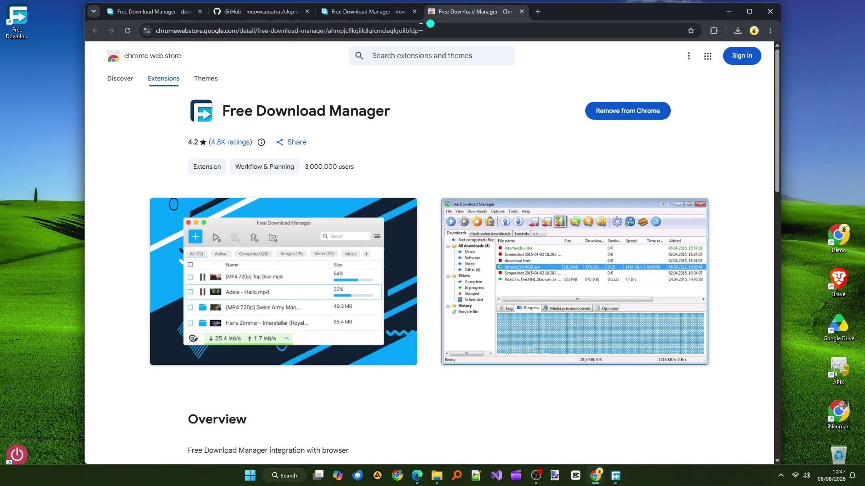
{"action": "left_click", "coordinate": [228, 11]}
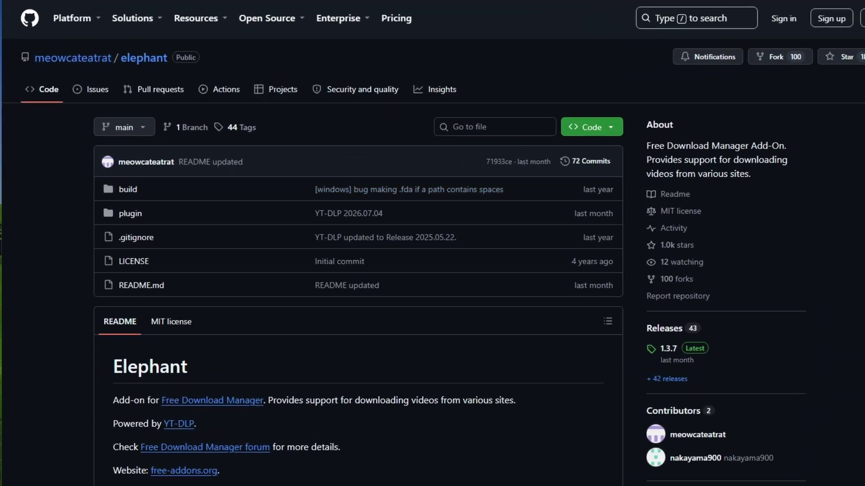
- Download elephant.fda from the latest release 1.3.7 to E:\Downloads and check it in the download list
{"action": "left_click", "coordinate": [689, 350]}
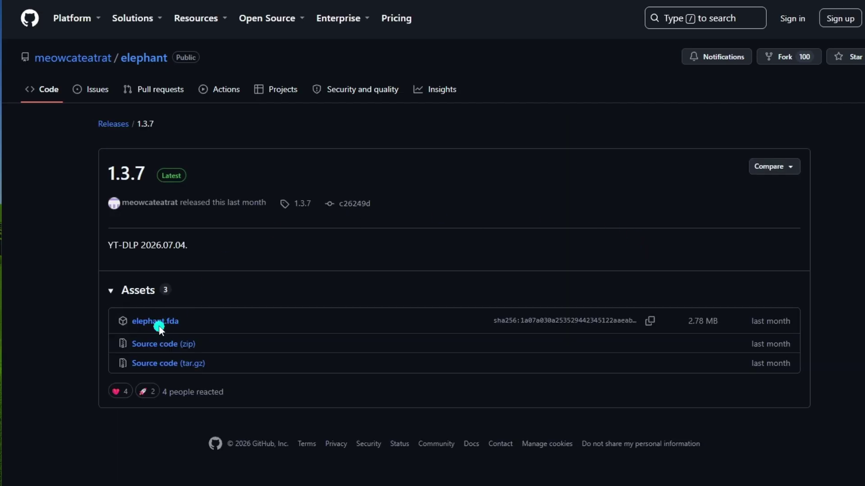
{"action": "left_click", "coordinate": [158, 322]}
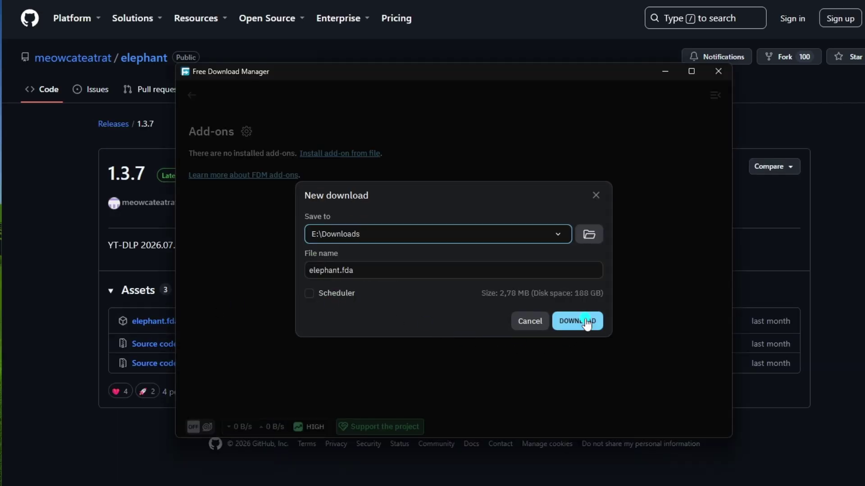
{"action": "left_click", "coordinate": [583, 321]}
{"action": "left_click", "coordinate": [192, 94]}
{"action": "left_click", "coordinate": [314, 140]}
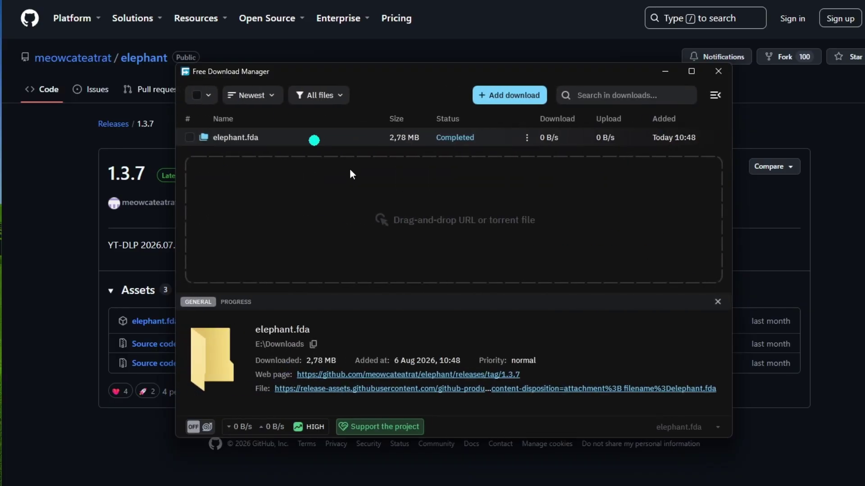
- Install the Elephant add-on from elephant.fda in E:\Downloads, including the required Deno software, and return to the download list
{"action": "left_click", "coordinate": [715, 95]}
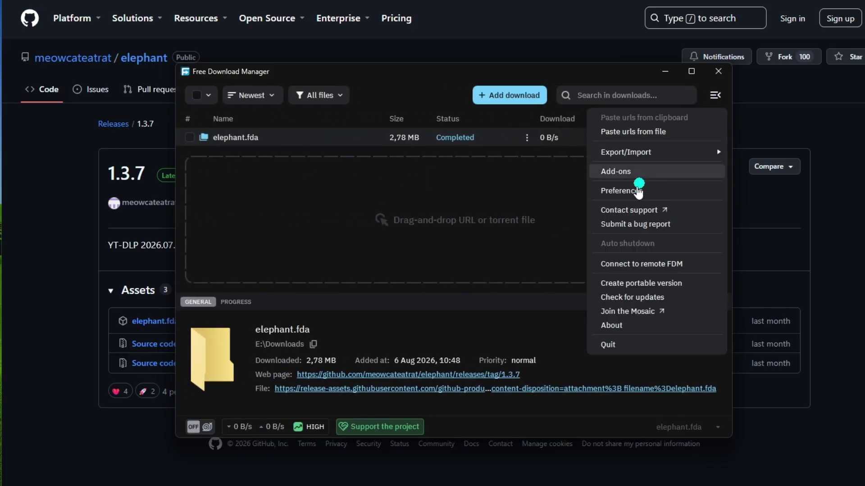
{"action": "left_click", "coordinate": [630, 173]}
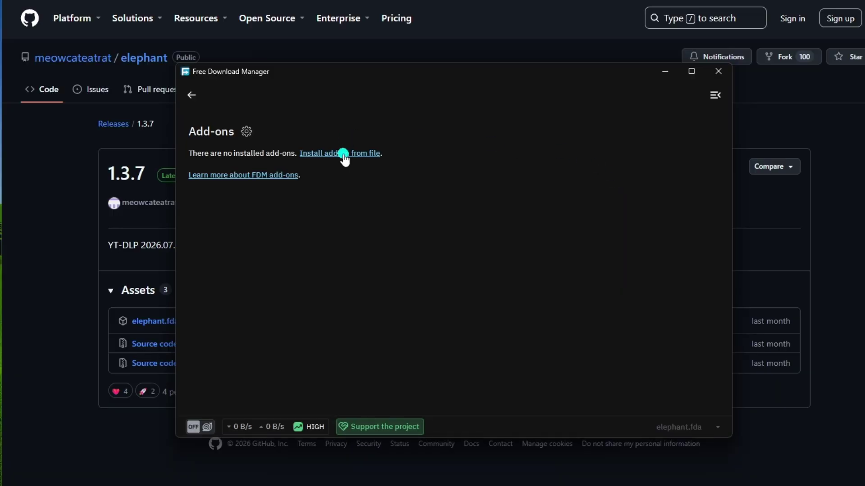
{"action": "left_click", "coordinate": [343, 154]}
{"action": "left_click", "coordinate": [246, 214]}
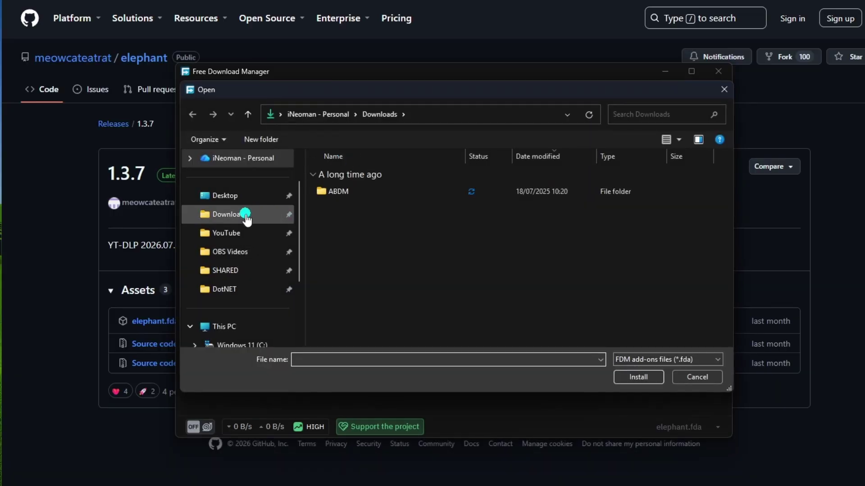
{"action": "left_click", "coordinate": [343, 208]}
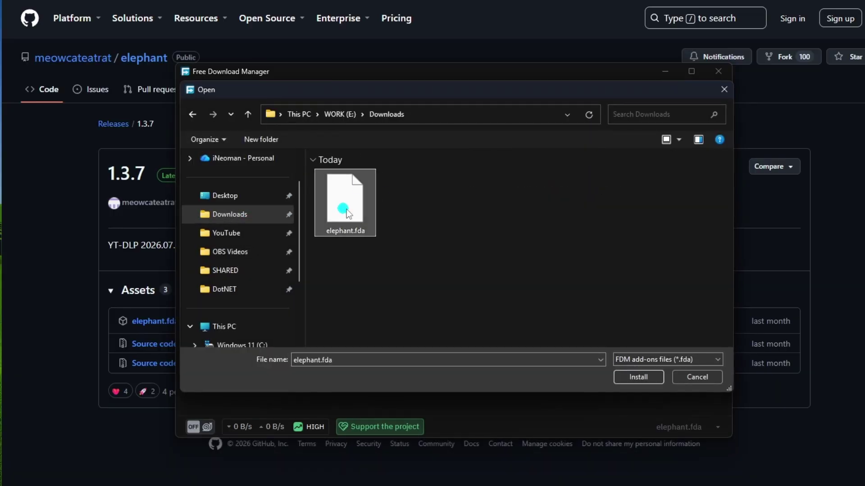
{"action": "left_click", "coordinate": [636, 377]}
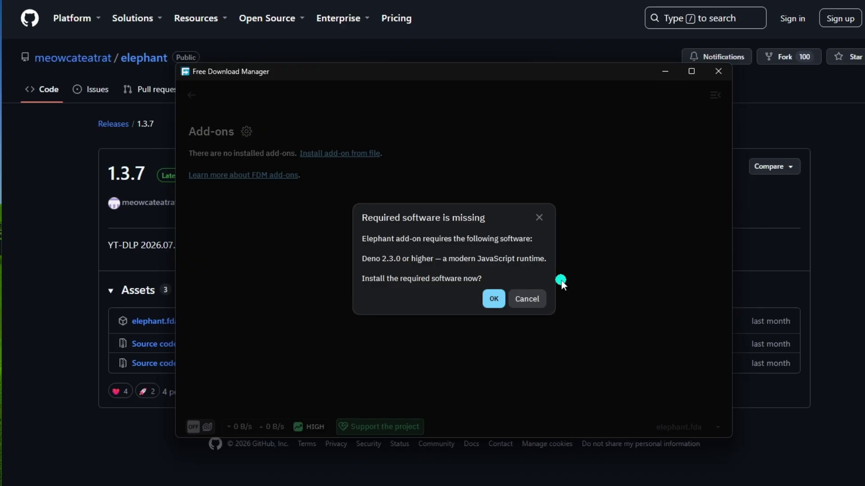
{"action": "left_click", "coordinate": [494, 299]}
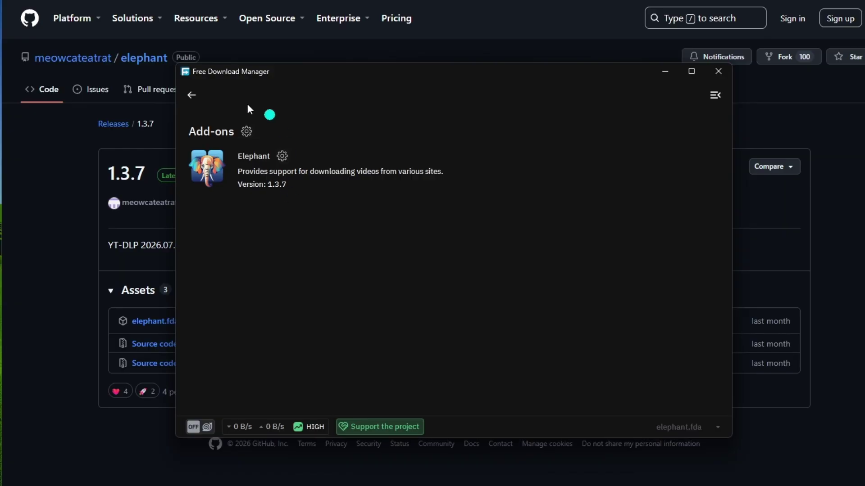
{"action": "left_click", "coordinate": [191, 94]}
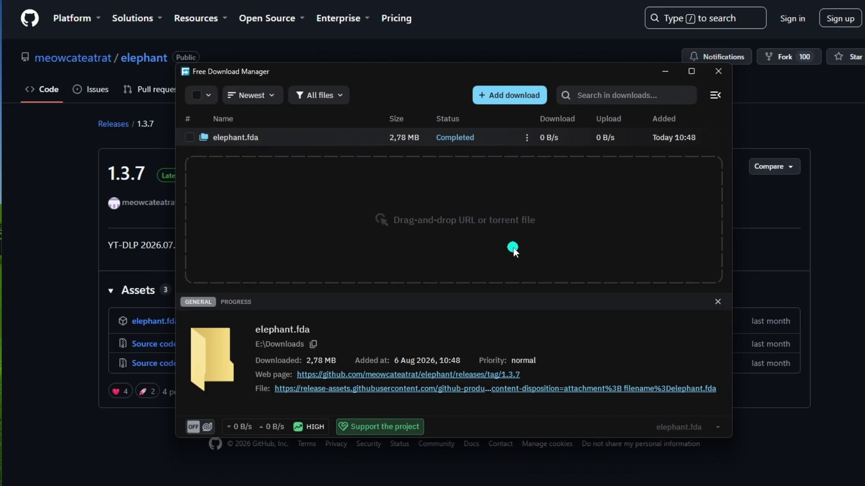